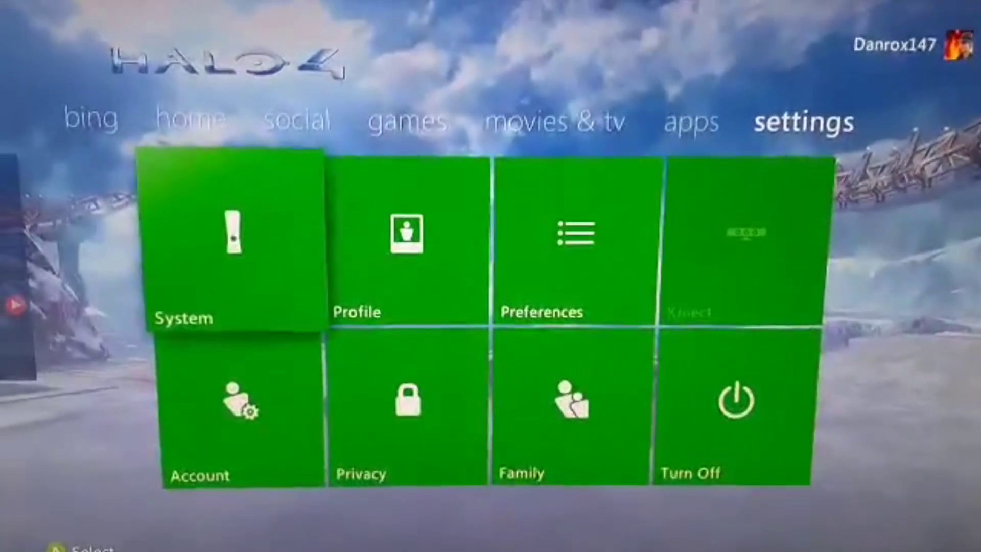
# - Browse to System > Storage > Hard Drive > Games and Apps > Halo 3 saved games
pyautogui.press('Return')
pyautogui.press('Down')
pyautogui.press('Down')
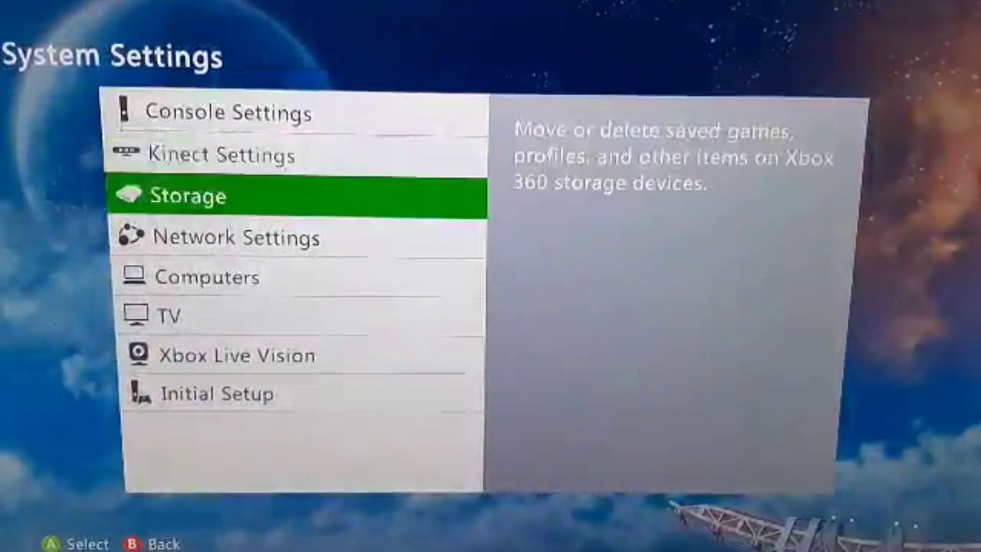
pyautogui.press('Return')
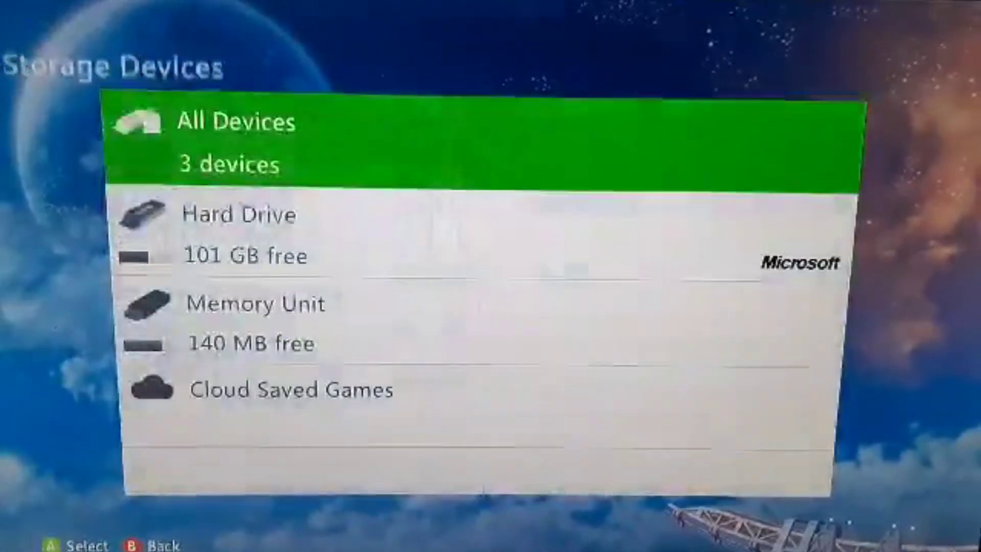
pyautogui.press('Down')
pyautogui.press('Return')
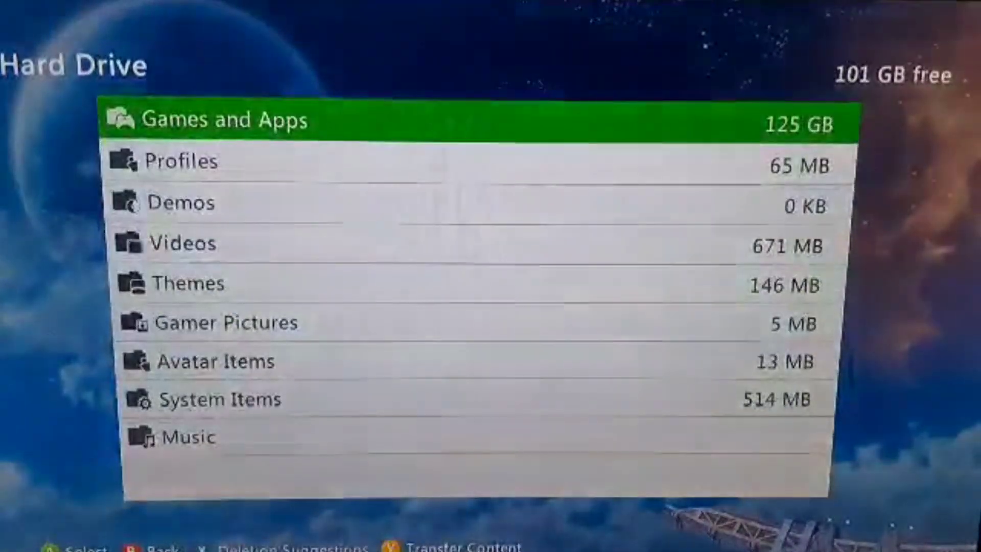
pyautogui.press('Return')
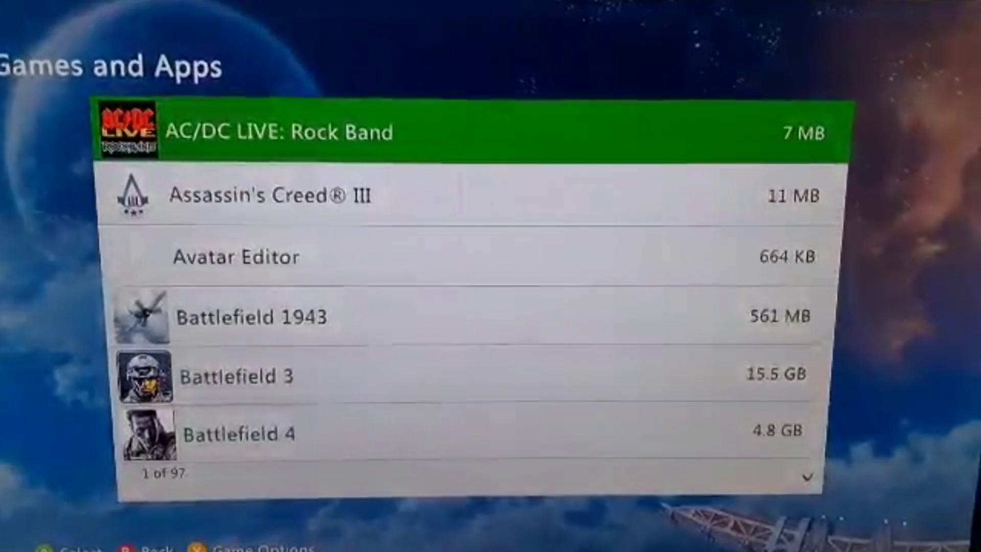
pyautogui.press('pagedown')
pyautogui.press('pagedown')
pyautogui.press('pagedown')
pyautogui.press('pagedown')
pyautogui.press('pagedown')
pyautogui.press('pagedown')
pyautogui.press('pagedown')
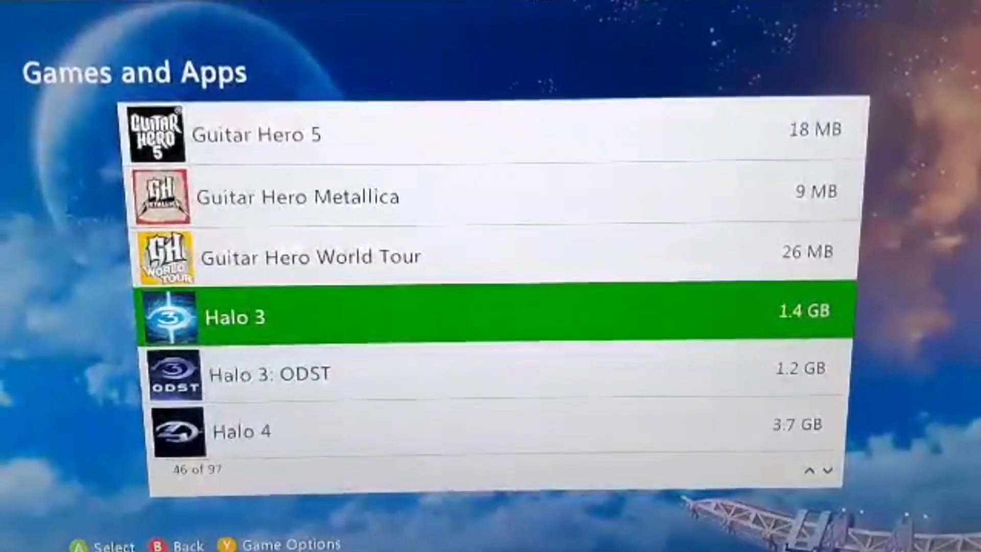
pyautogui.press('Return')
pyautogui.press('pagedown')
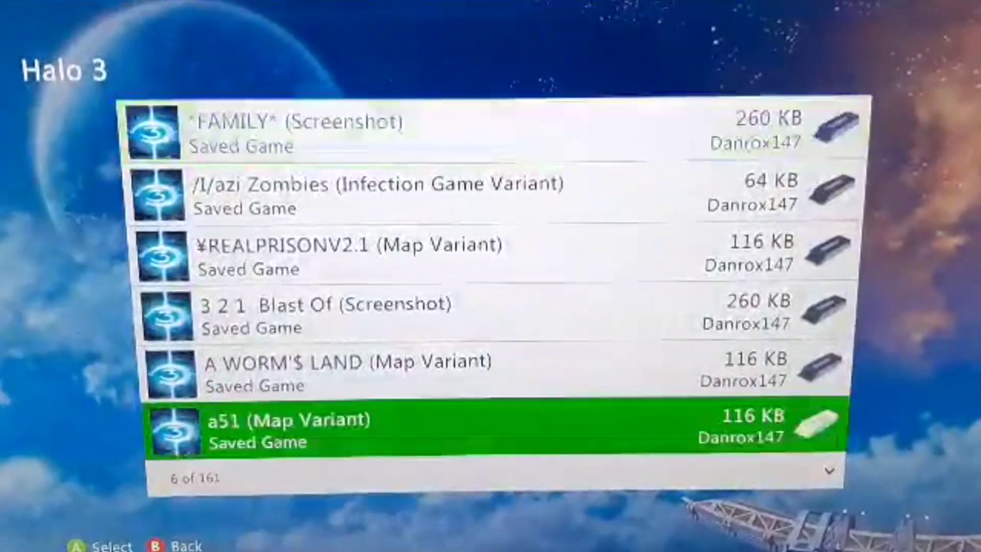
# - Copy the ACE TRACK map variant to the Memory Unit
pyautogui.press('Down')
pyautogui.press('Down')
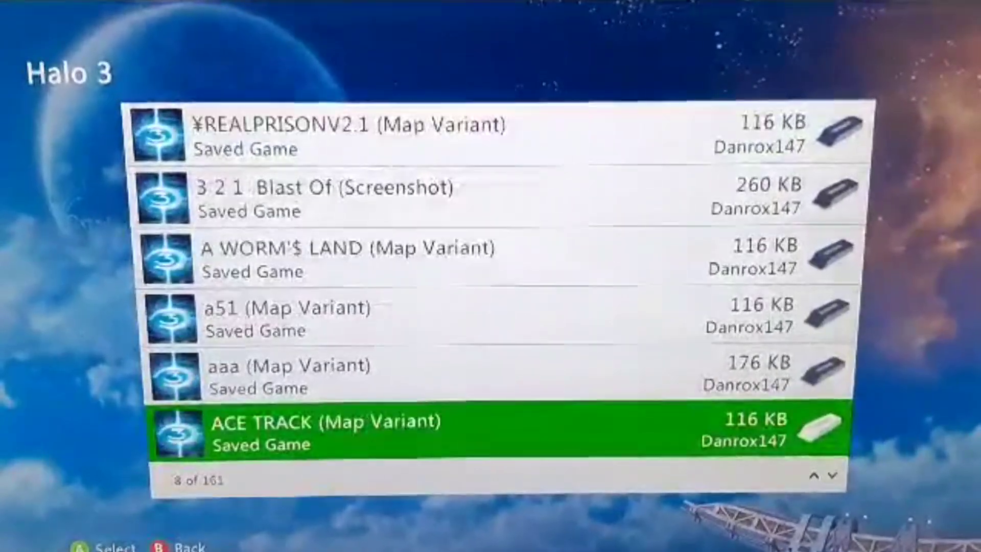
pyautogui.press('Return')
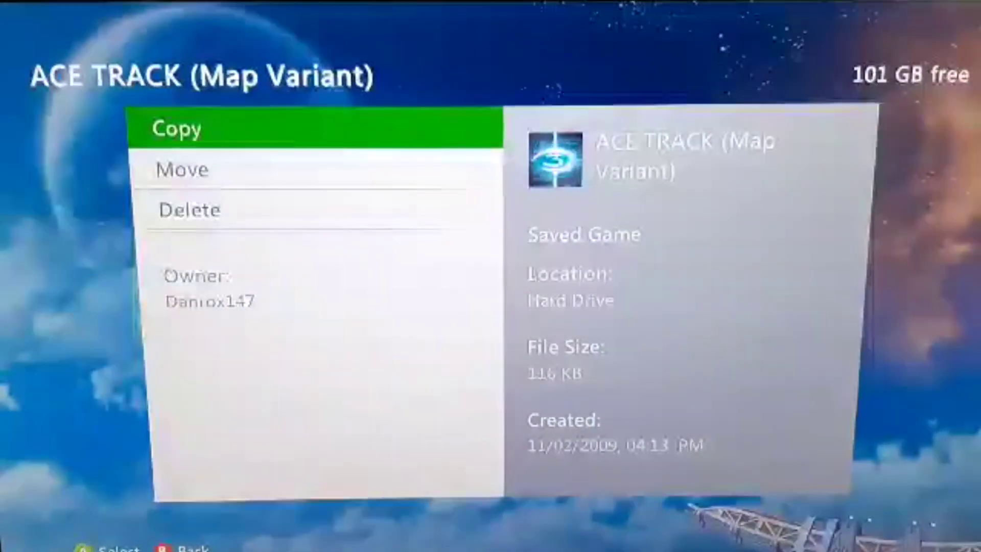
pyautogui.press('Return')
pyautogui.press('Down')
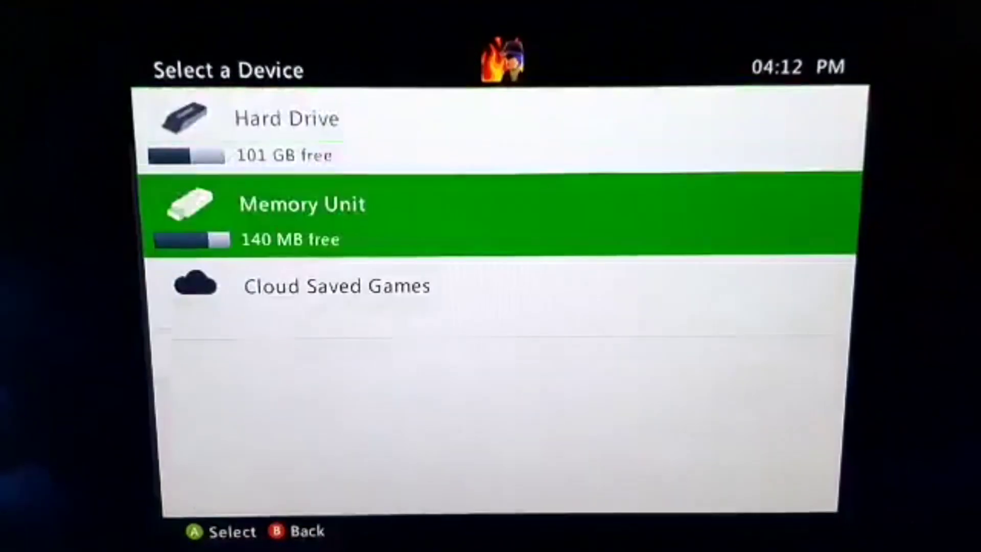
pyautogui.press('Return')
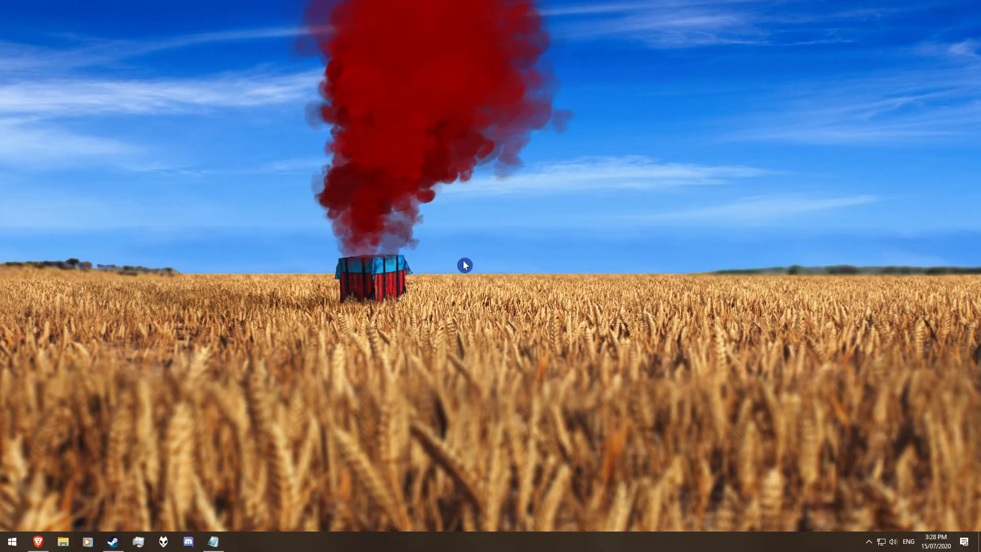
# - Create a new Halo folder on the desktop and open it
pyautogui.rightClick(484, 265)
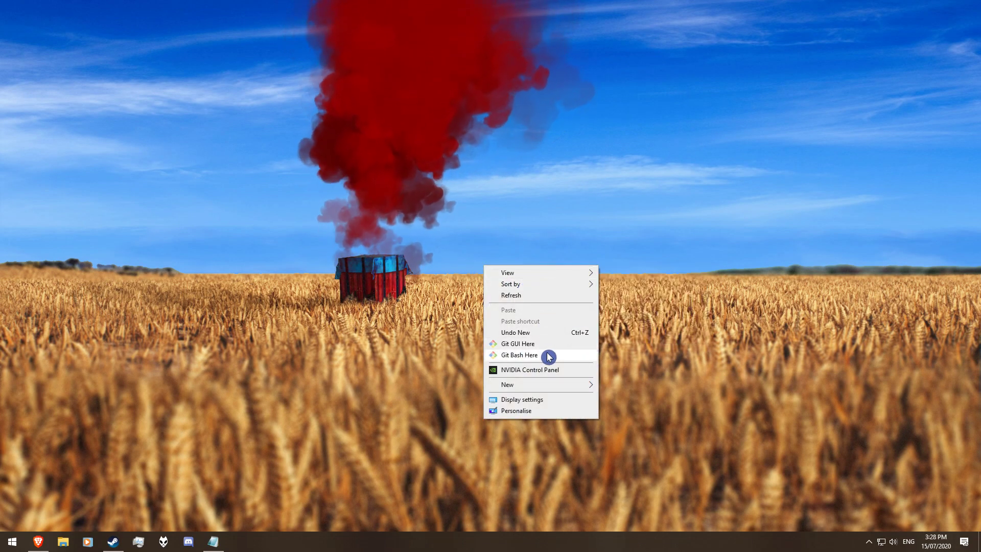
pyautogui.click(651, 387)
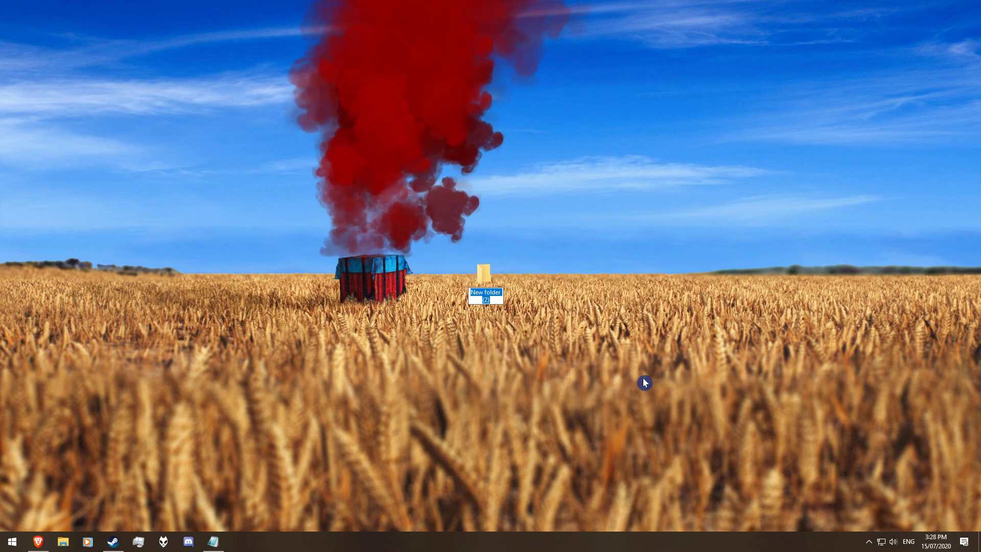
pyautogui.write('Halo')
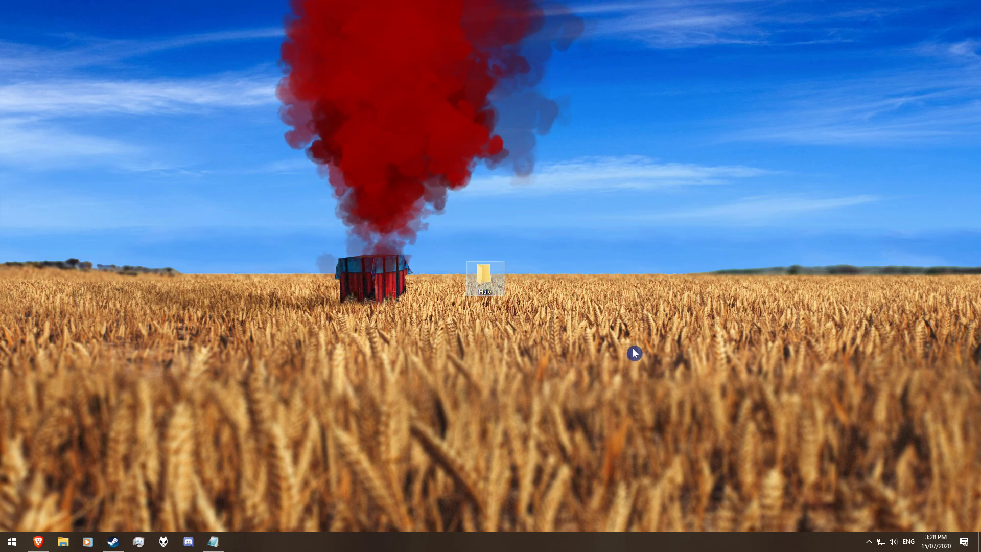
pyautogui.doubleClick(487, 281)
# - Add Maps and Games subfolders inside the Halo folder
pyautogui.rightClick(495, 292)
pyautogui.moveTo(555, 437)
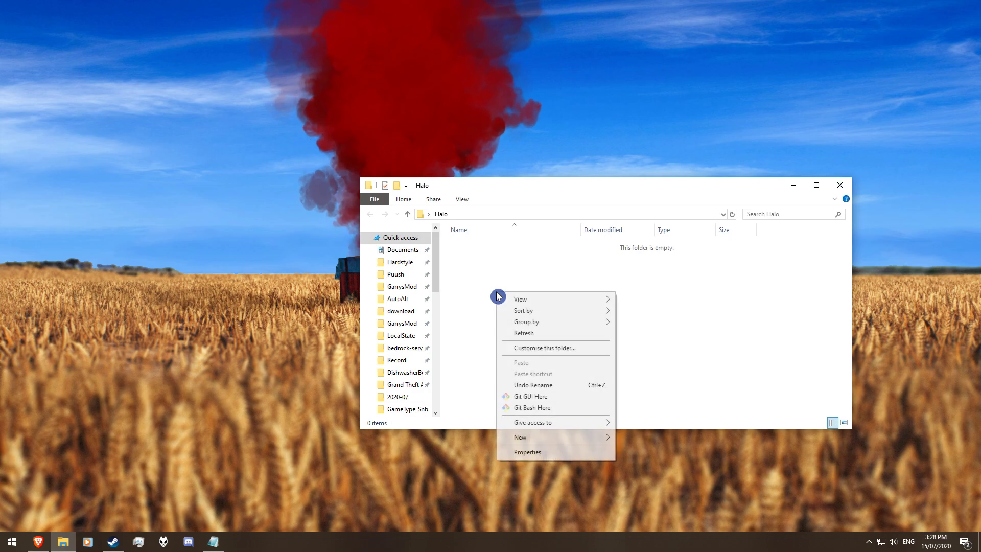
pyautogui.click(665, 298)
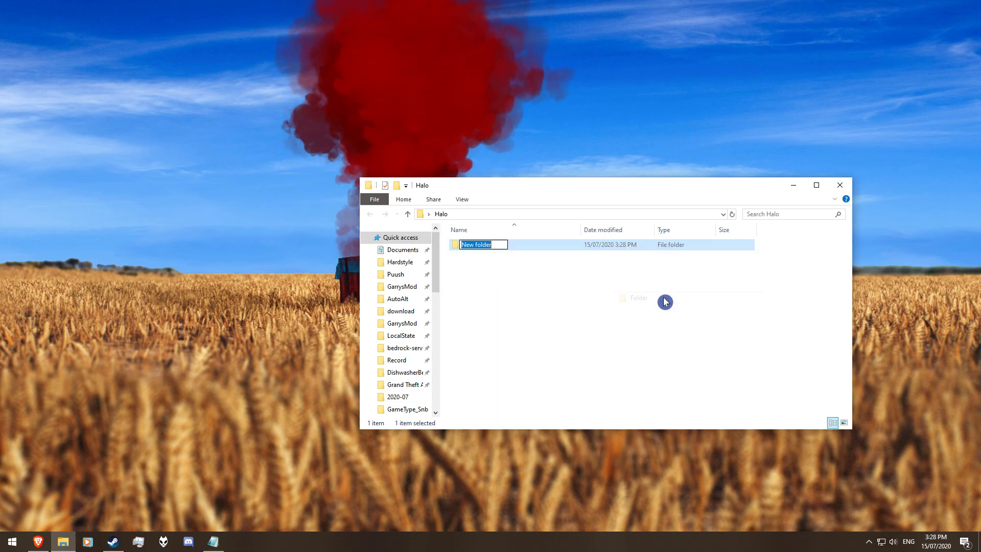
pyautogui.write('Maps')
pyautogui.rightClick(664, 302)
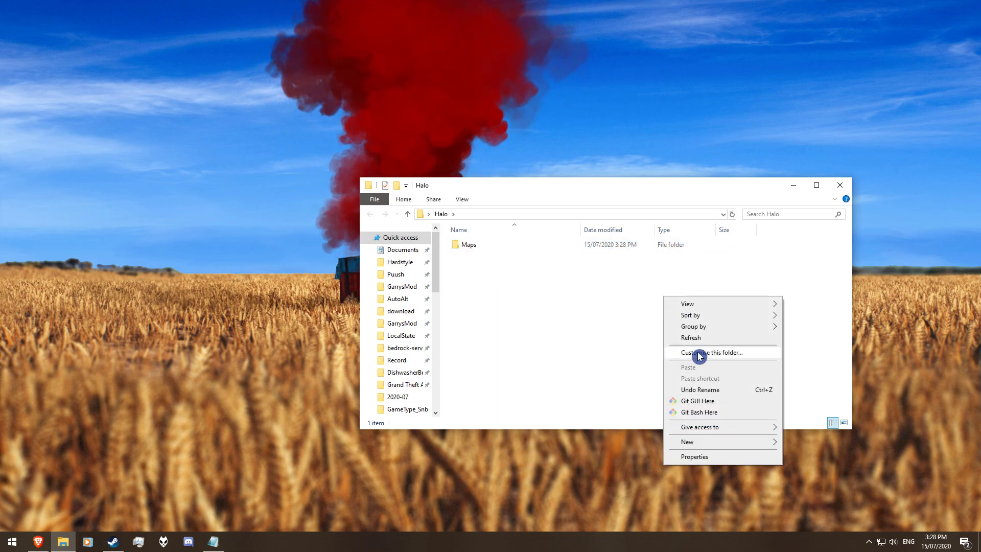
pyautogui.click(832, 309)
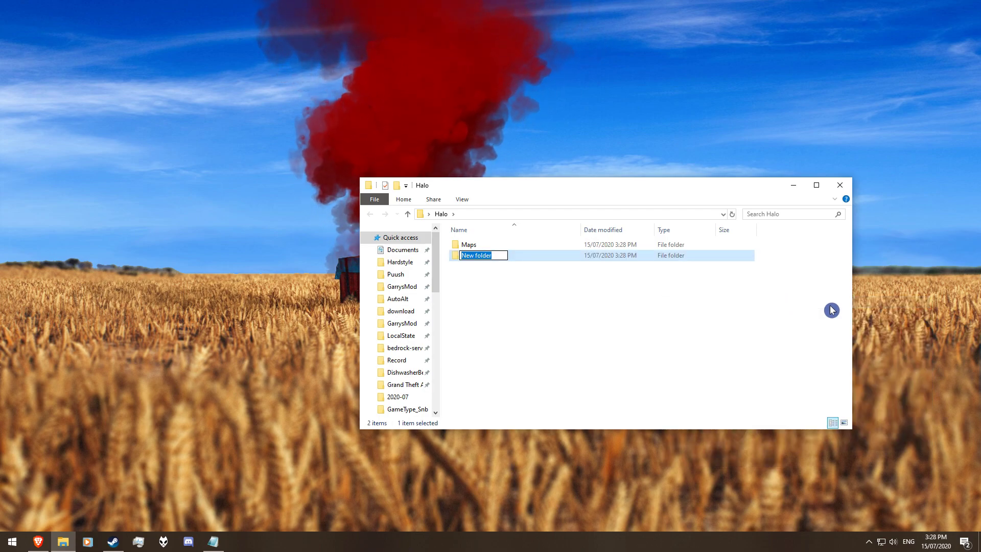
pyautogui.press('Return')
pyautogui.moveTo(574, 193); pyautogui.dragTo(450, 176)
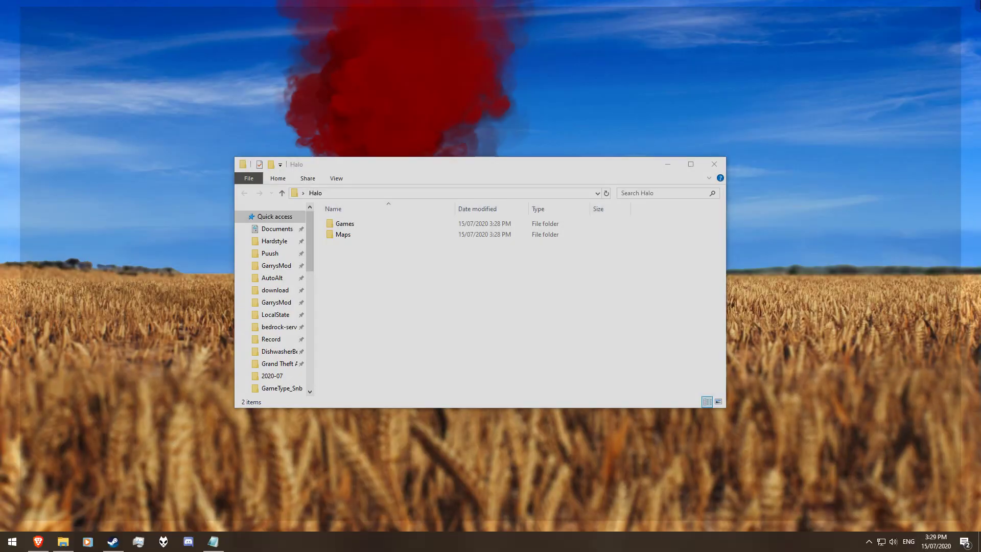
# - Close the browser and the Halo folder window
pyautogui.click(969, 7)
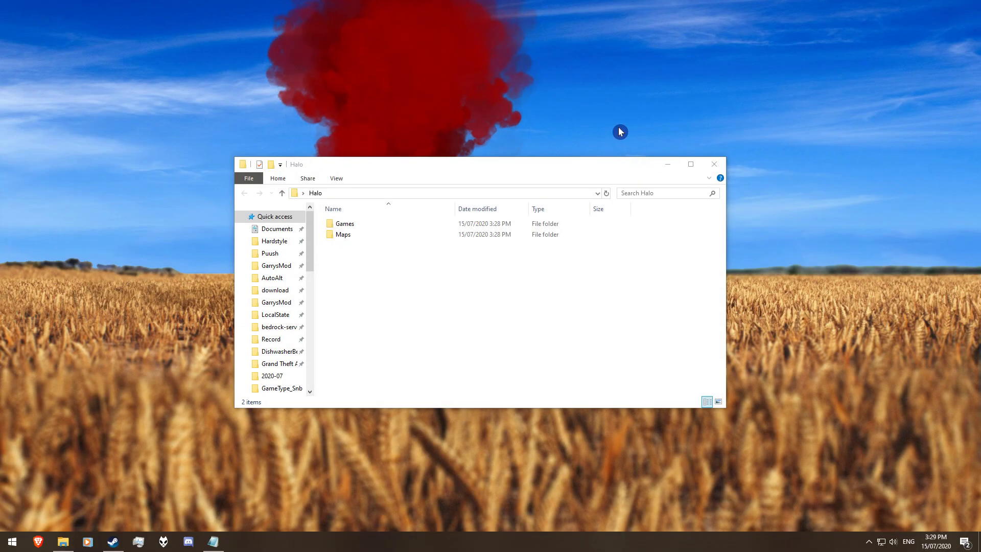
pyautogui.click(668, 163)
# - Launch Horizon and expand the flash drive's Games and Halo 3 entries
pyautogui.doubleClick(576, 221)
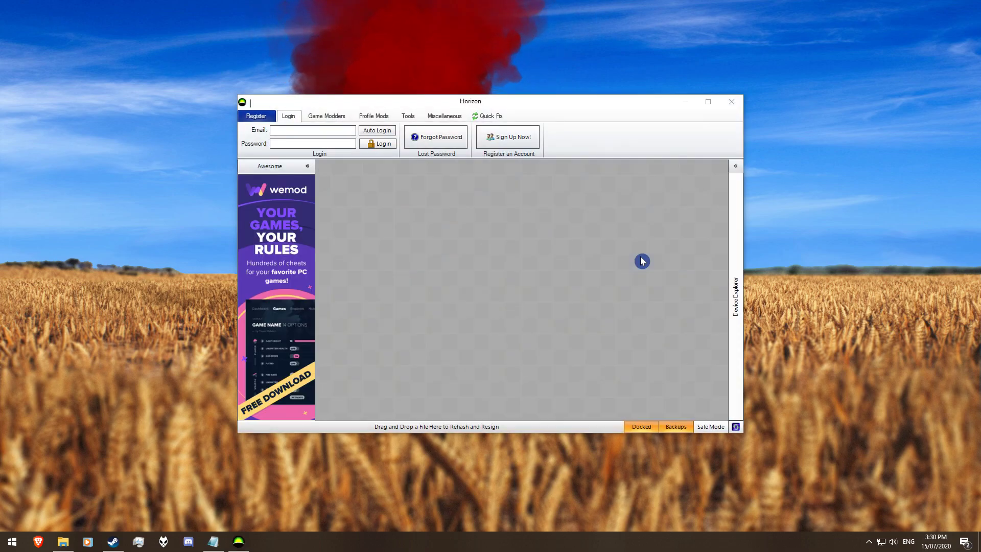
pyautogui.moveTo(537, 102)
pyautogui.mouseDown()
pyautogui.moveTo(508, 101)
pyautogui.moveTo(511, 110)
pyautogui.mouseUp()
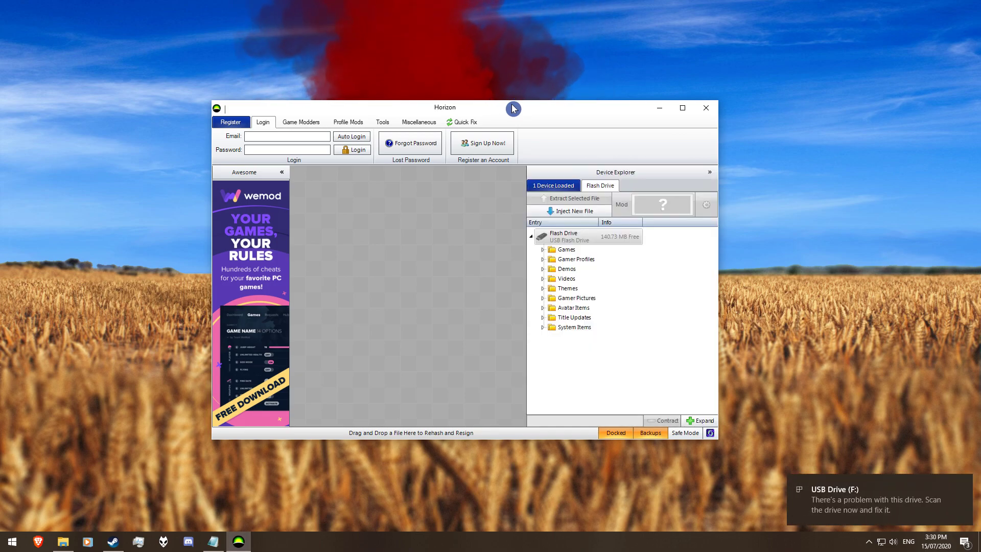
pyautogui.click(544, 251)
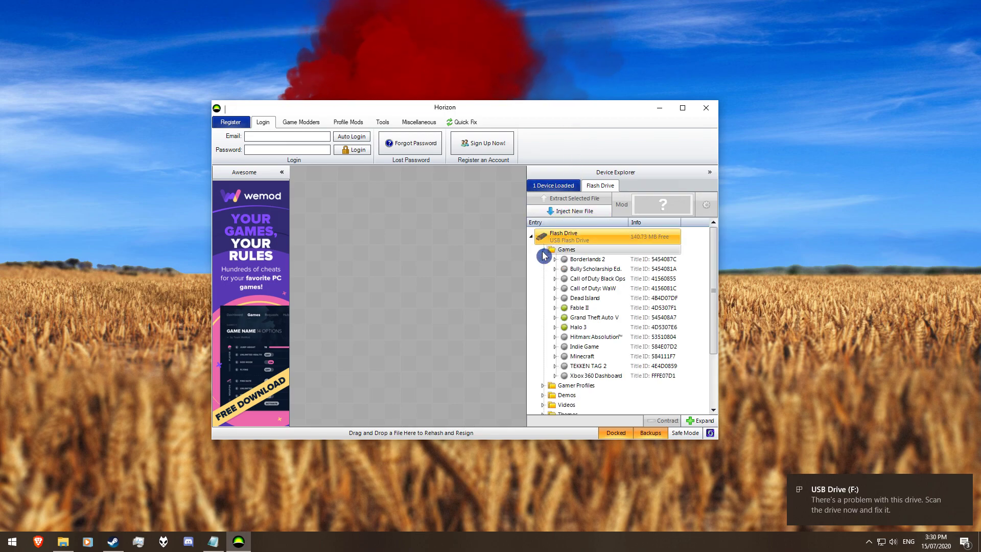
pyautogui.click(556, 334)
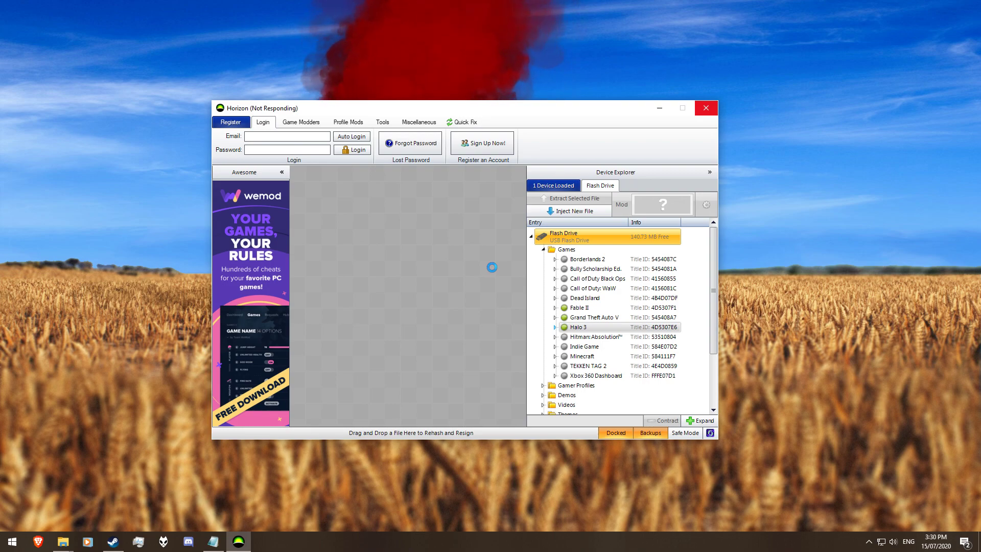
pyautogui.moveTo(506, 113); pyautogui.dragTo(476, 83)
pyautogui.scroll(-3, 591, 321)
pyautogui.scroll(-3, 594, 320)
pyautogui.scroll(-2, 606, 316)
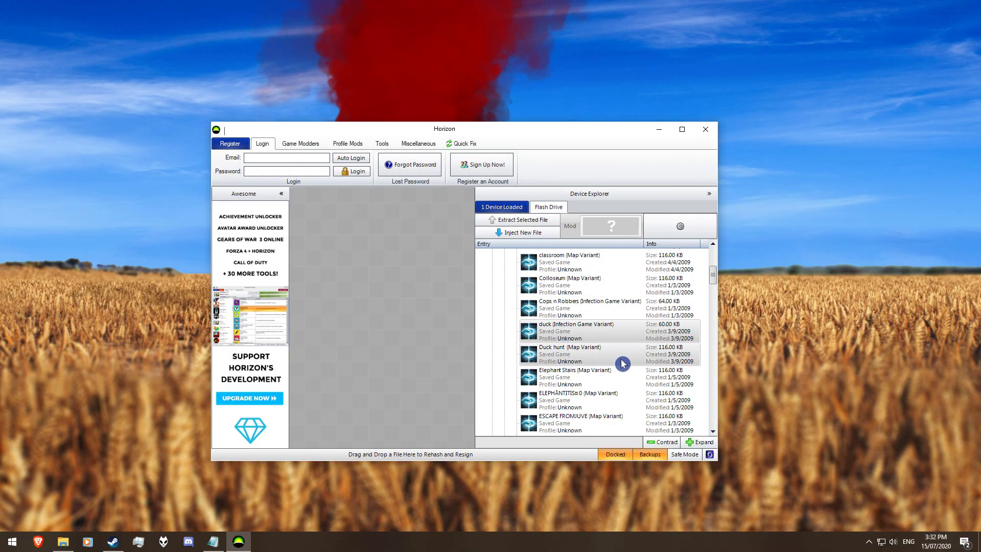
pyautogui.scroll(2, 617, 327)
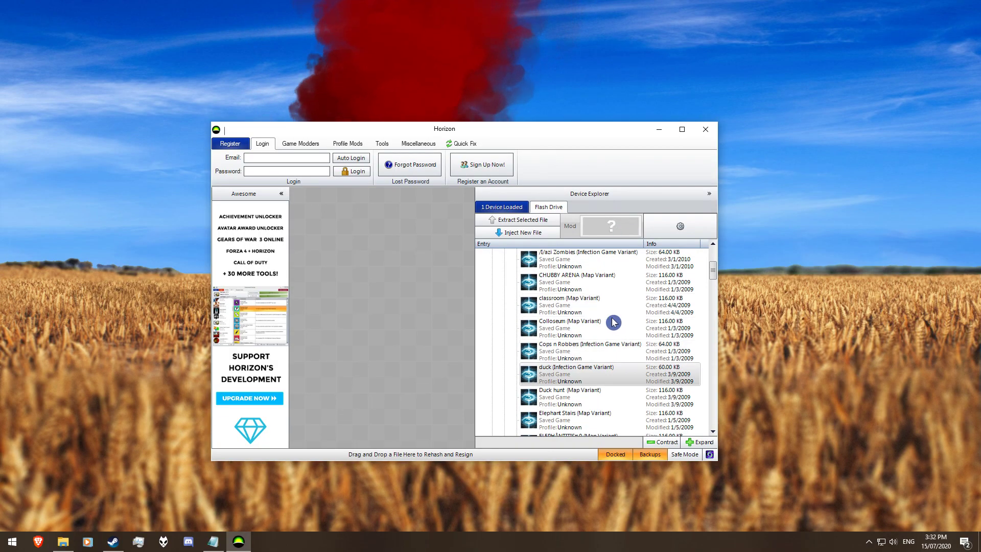
# - Open the Colloseum map variant package and select its sandbox.map file
pyautogui.click(610, 326)
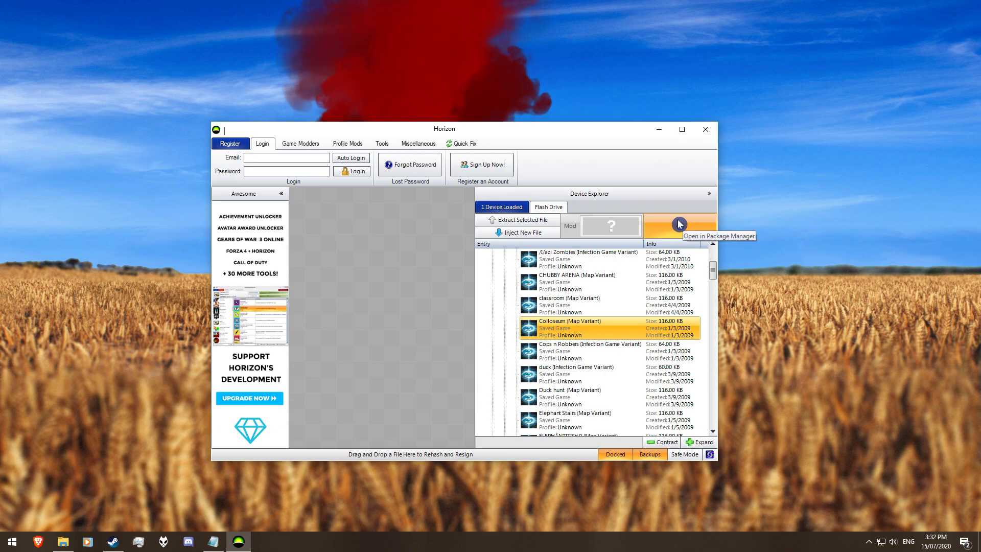
pyautogui.click(679, 225)
pyautogui.click(556, 274)
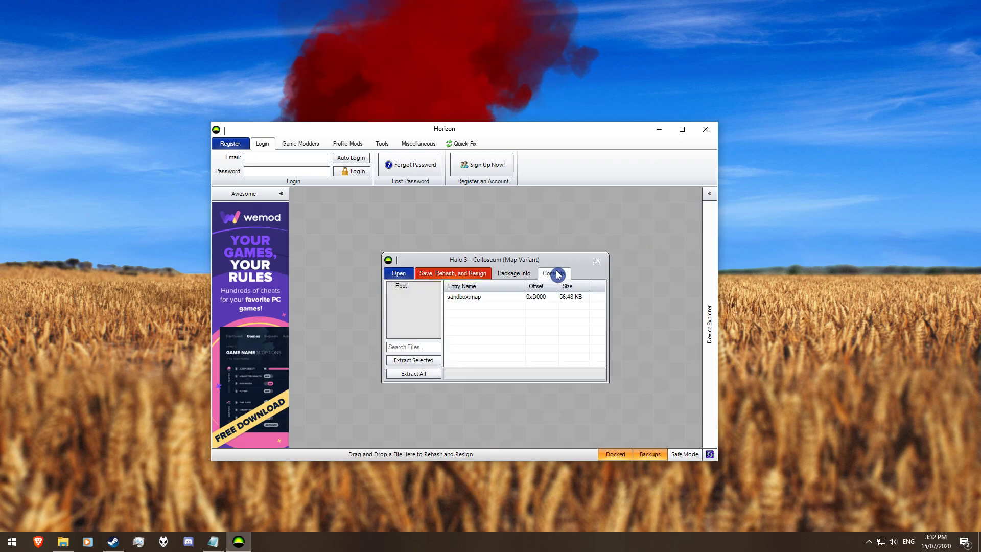
pyautogui.click(477, 299)
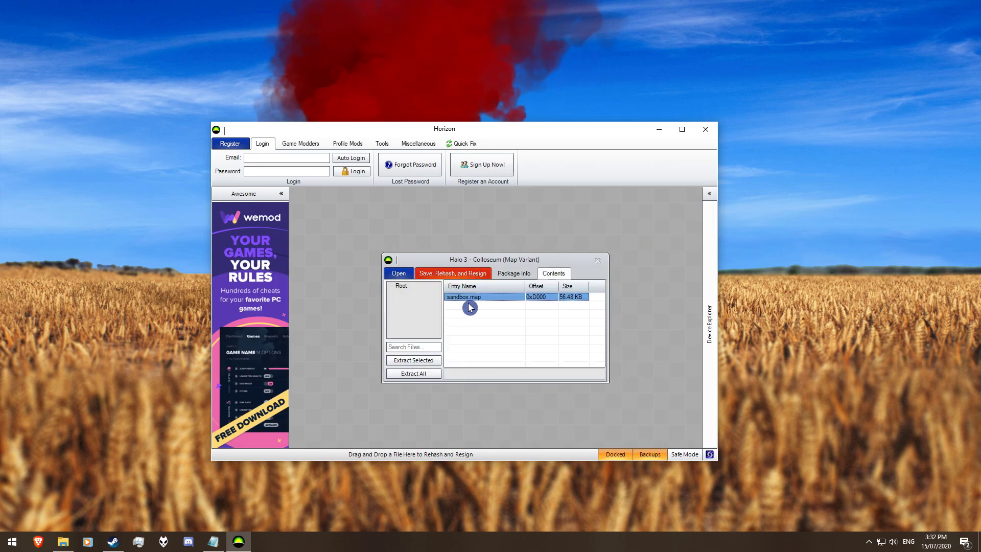
# - Extract sandbox.map into the desktop Halo > Maps folder as mapname
pyautogui.click(425, 361)
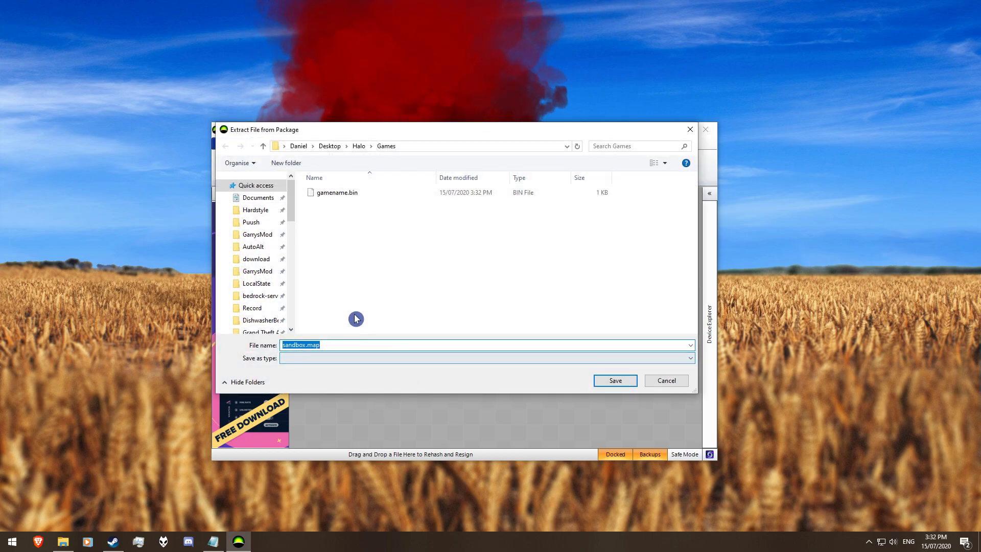
pyautogui.click(358, 146)
pyautogui.doubleClick(343, 204)
pyautogui.write('mapname.mva')
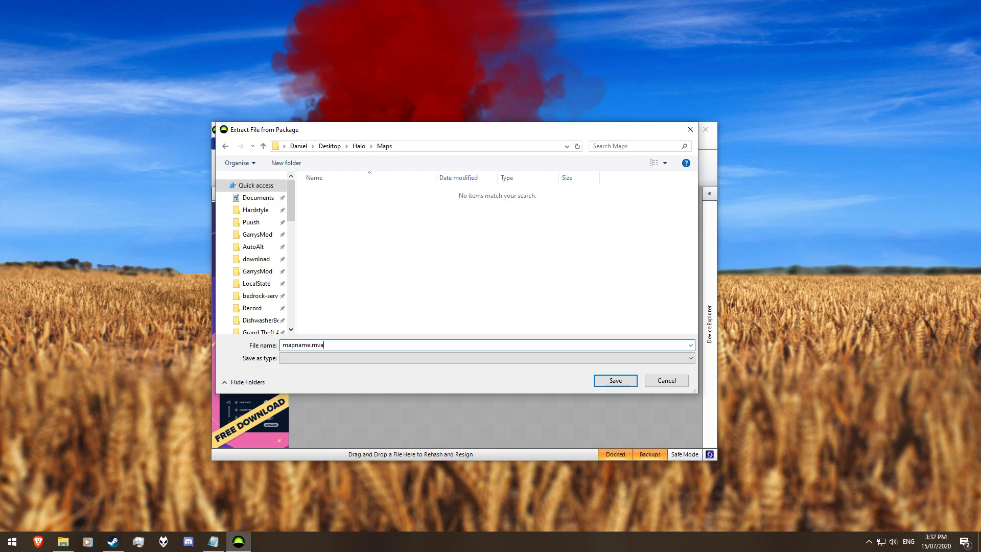
pyautogui.press('Return')
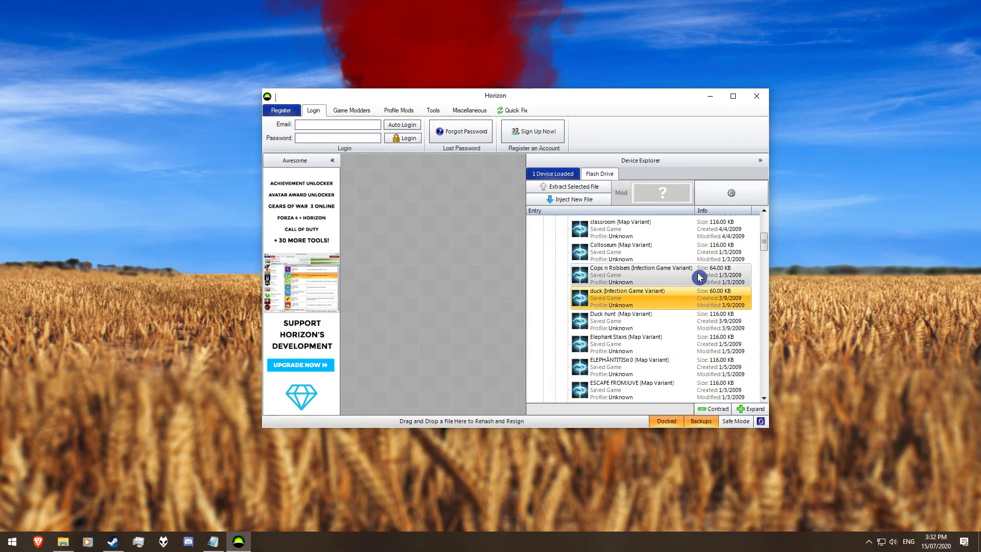
# - Open the duck infection variant package and select variant.zombiez
pyautogui.click(715, 202)
pyautogui.click(606, 241)
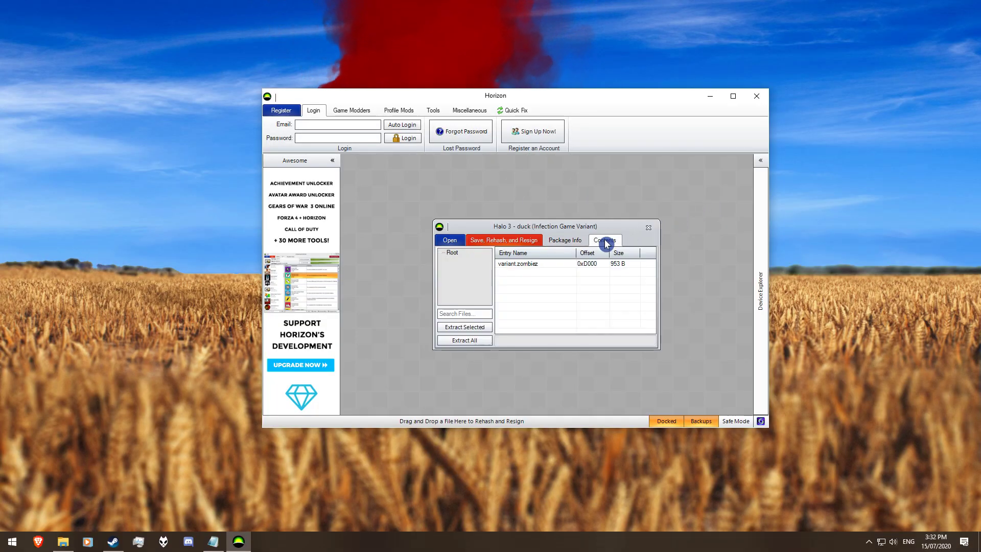
pyautogui.click(549, 270)
# - Extract variant.zombiez to Halo > Games as gamename.bin and close the package
pyautogui.click(462, 327)
pyautogui.write('gamename.bin')
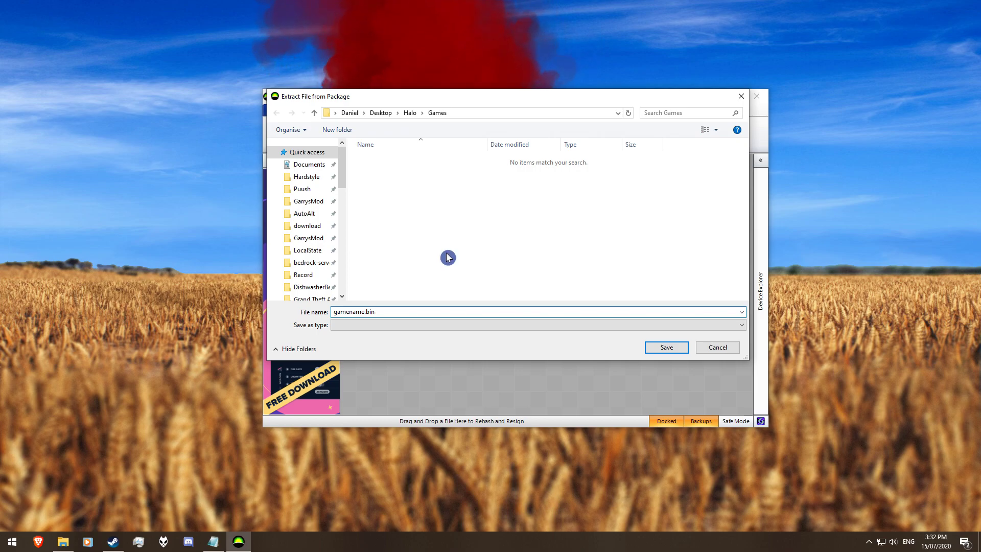
pyautogui.click(502, 339)
pyautogui.click(653, 351)
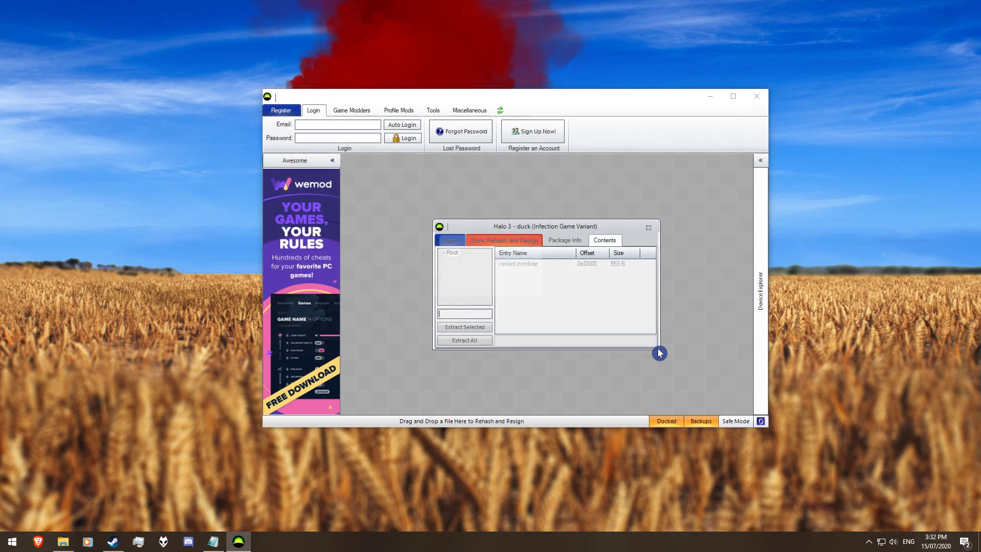
pyautogui.click(493, 286)
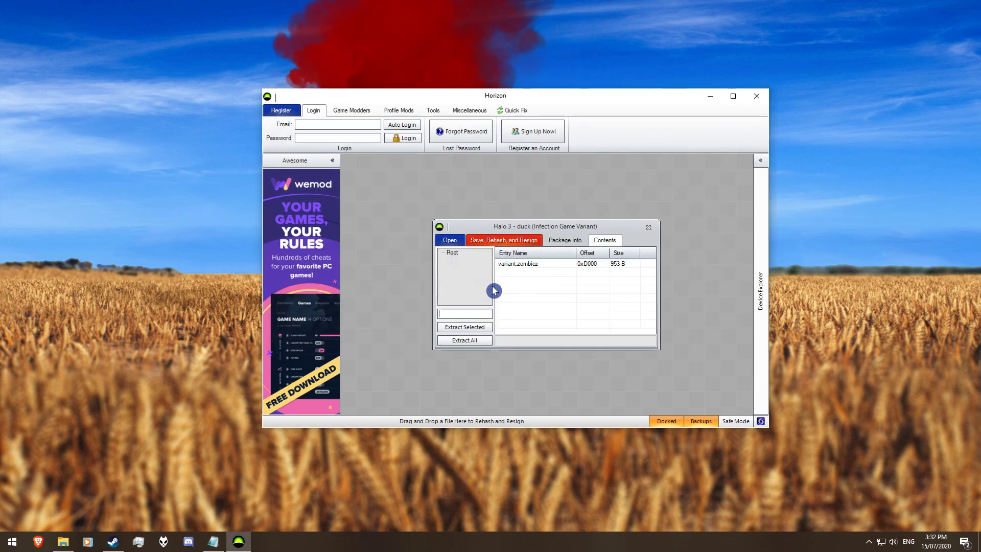
pyautogui.click(648, 228)
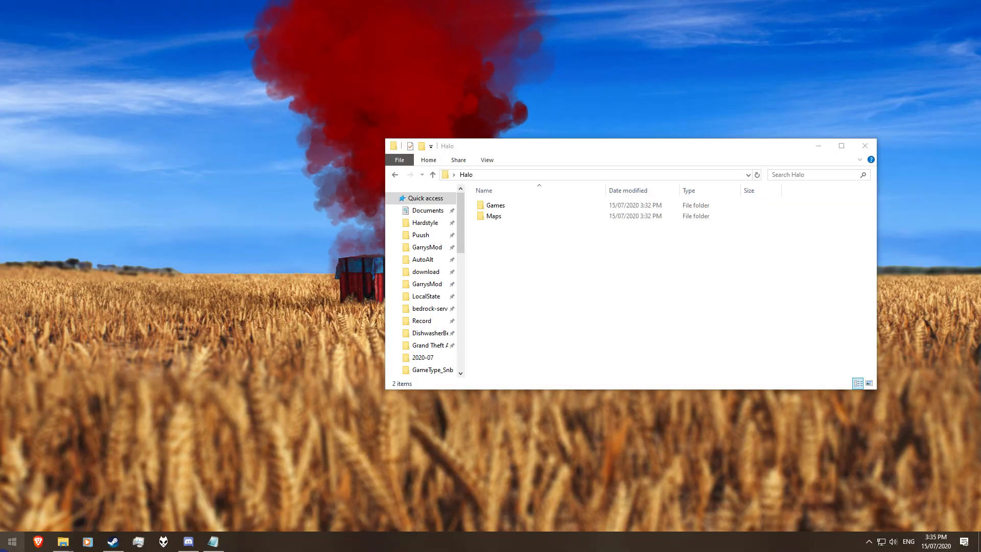
# - Navigate from %appdata% to LocalLow > MCC > LocalFiles > account folder > Halo3
pyautogui.press('super')
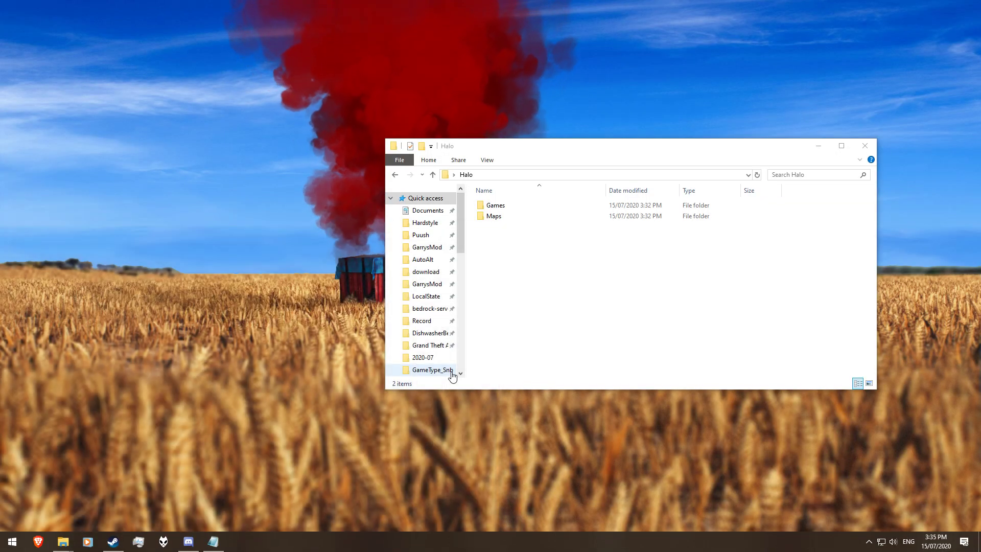
pyautogui.write('%appdata%')
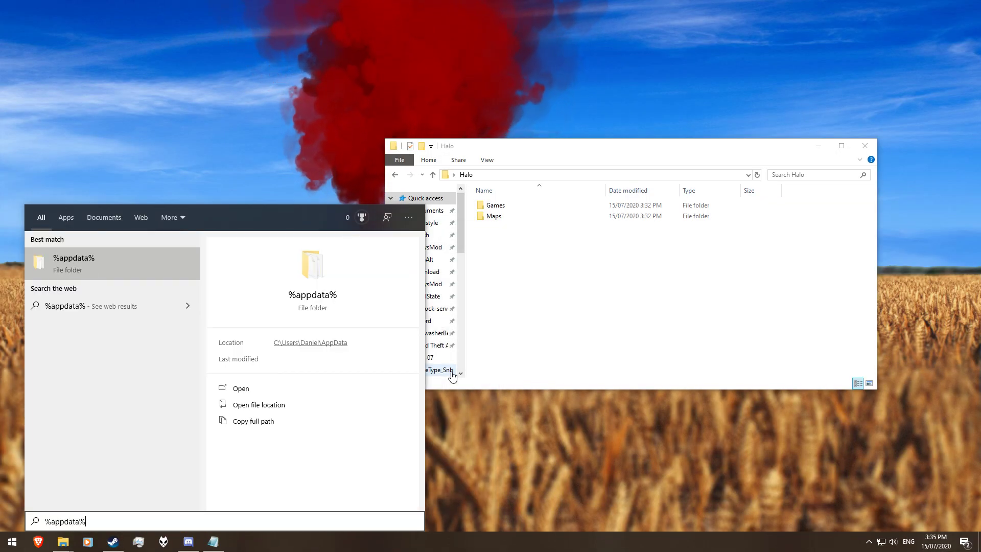
pyautogui.press('Return')
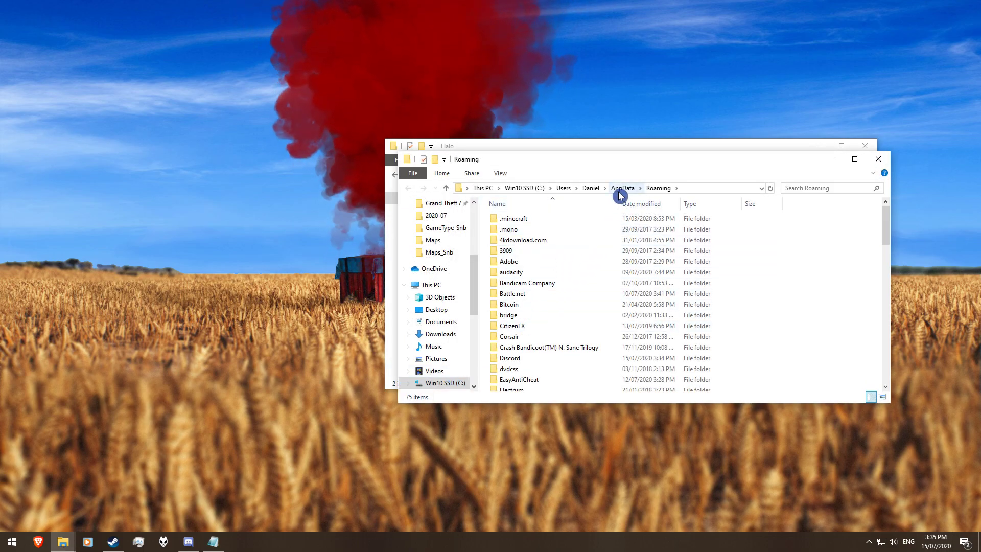
pyautogui.click(621, 190)
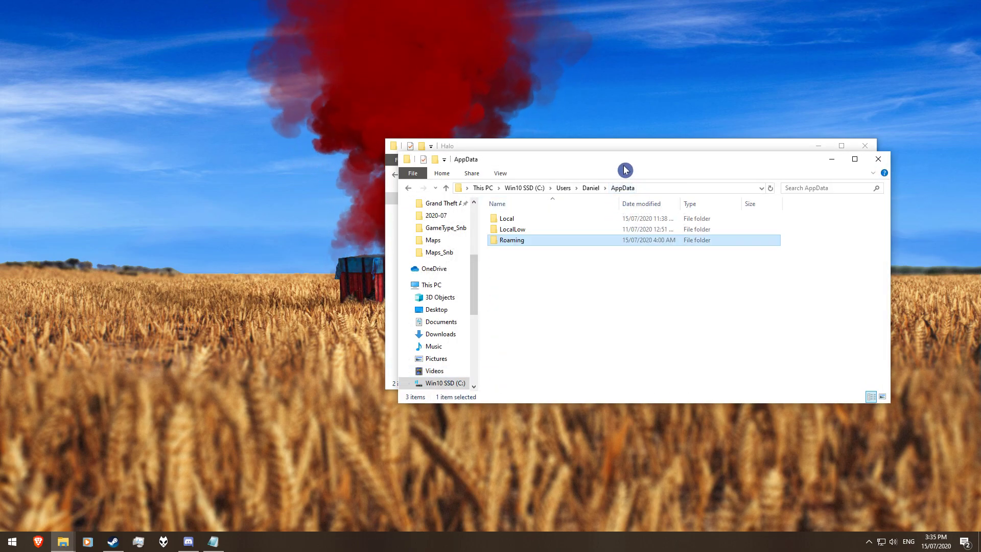
pyautogui.moveTo(624, 169); pyautogui.dragTo(433, 244)
pyautogui.doubleClick(346, 309)
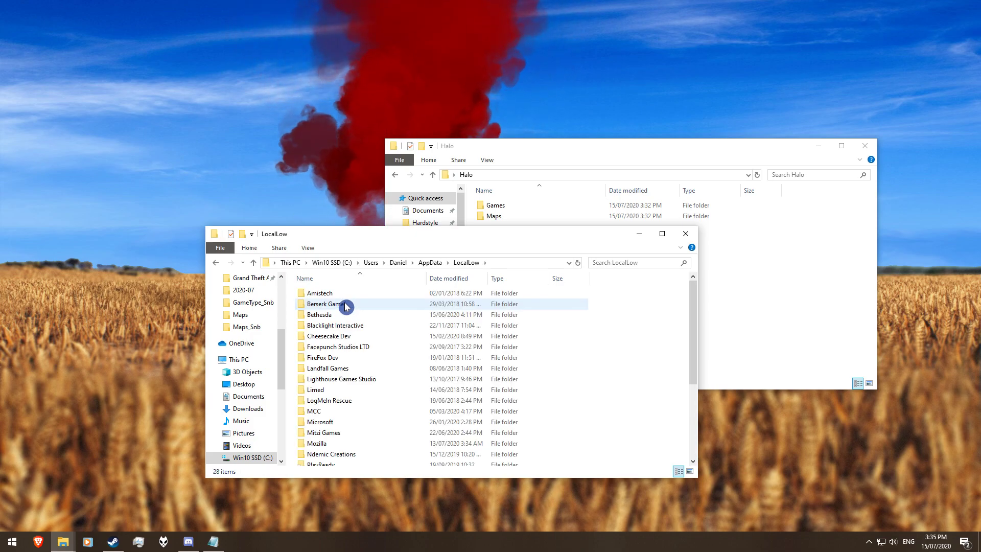
pyautogui.doubleClick(369, 412)
pyautogui.doubleClick(387, 309)
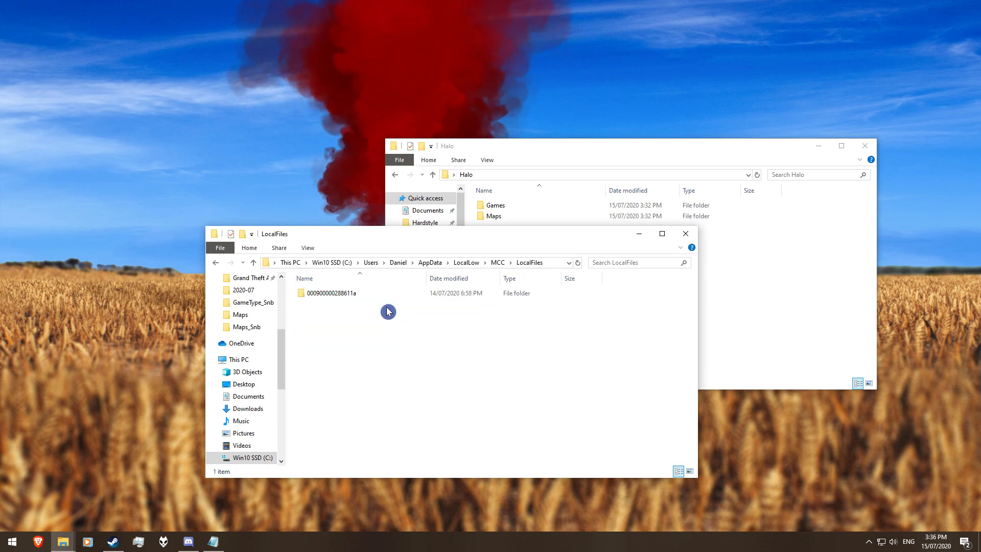
pyautogui.doubleClick(388, 295)
pyautogui.doubleClick(384, 316)
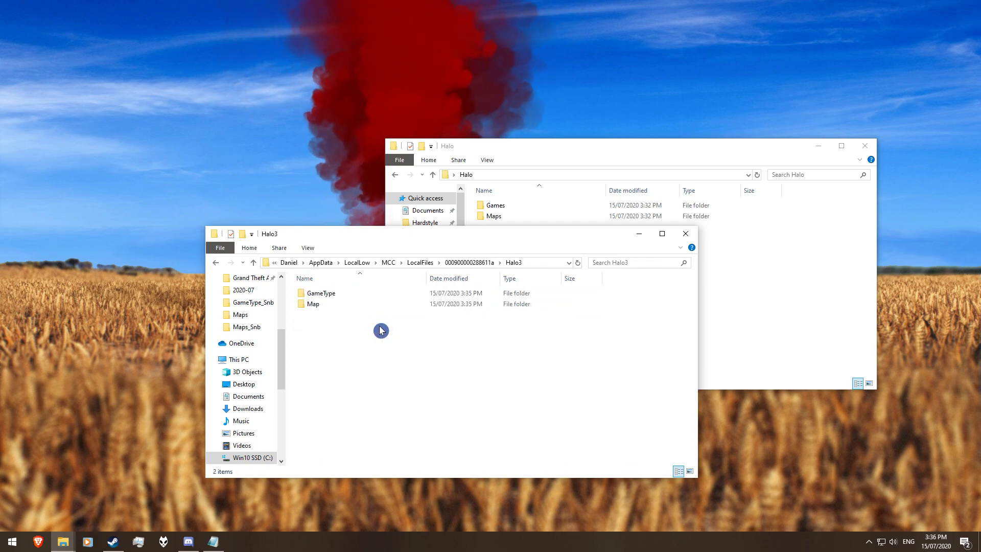
pyautogui.moveTo(409, 234); pyautogui.dragTo(285, 258)
# - Drag mapname.mvar from the desktop Halo Maps folder into MCC's Halo3 Map folder
pyautogui.moveTo(575, 158); pyautogui.dragTo(666, 155)
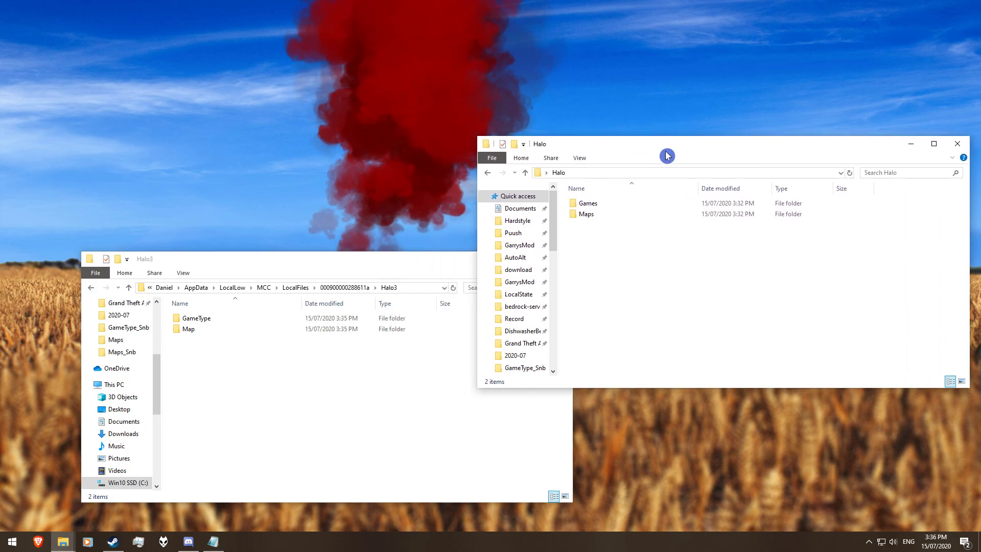
pyautogui.doubleClick(220, 332)
pyautogui.doubleClick(593, 216)
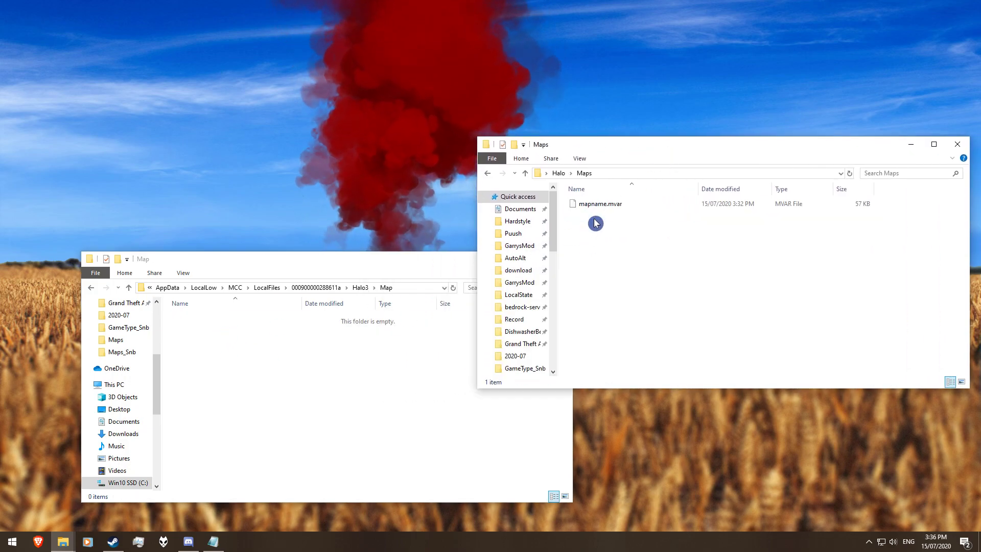
pyautogui.moveTo(624, 206)
pyautogui.mouseDown()
pyautogui.moveTo(379, 363)
pyautogui.moveTo(605, 230)
pyautogui.mouseUp()
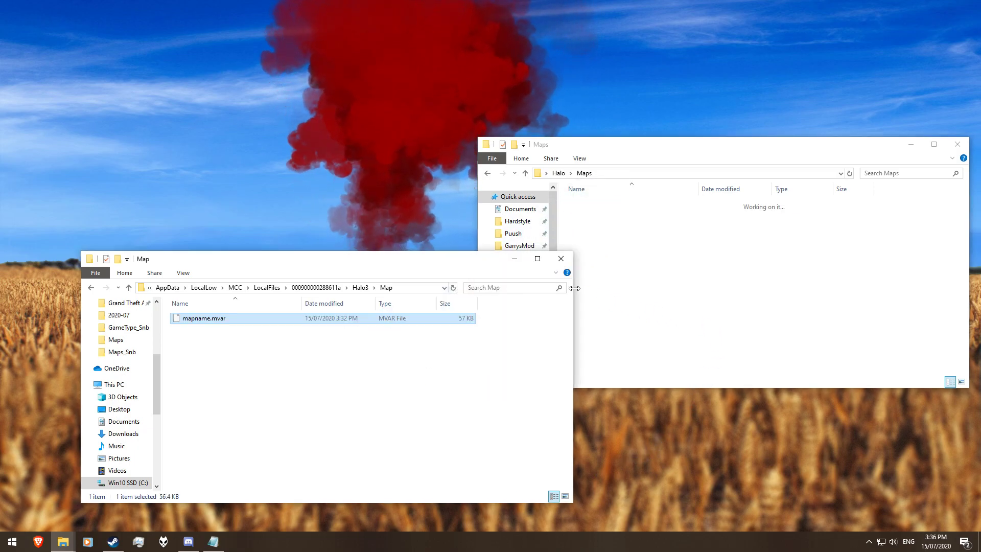
# - Return to the Halo and Halo3 folders, then minimize the Games and GameType windows
pyautogui.click(559, 173)
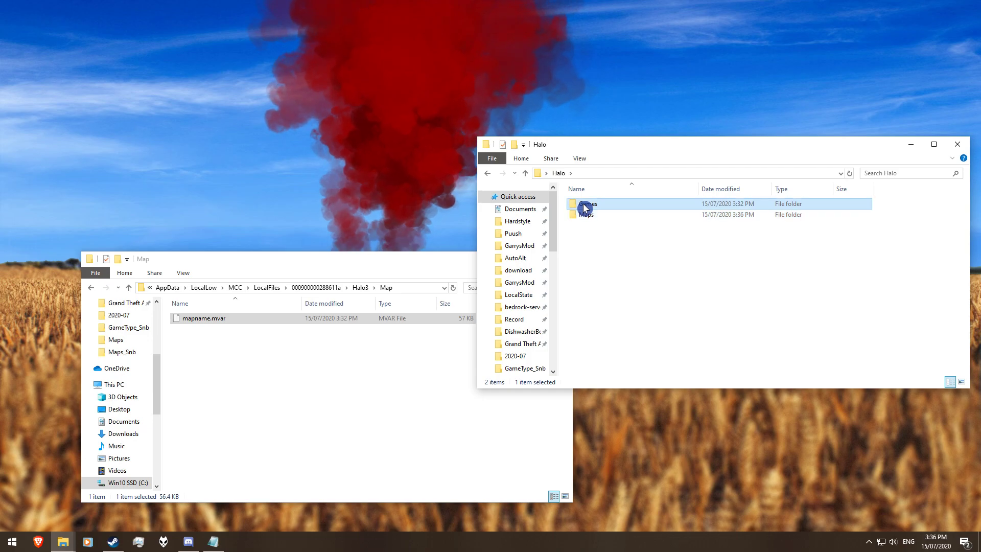
pyautogui.click(360, 288)
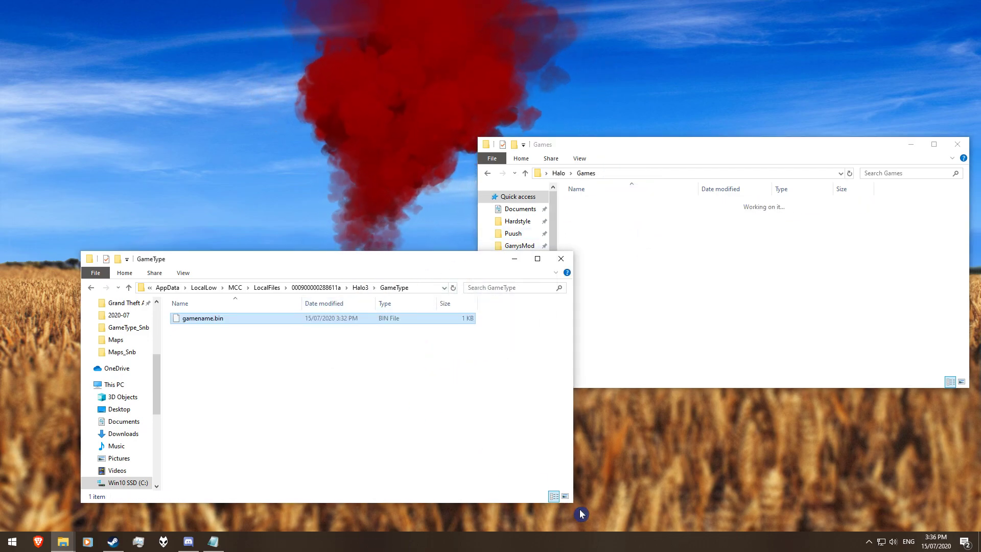
pyautogui.click(640, 327)
pyautogui.click(911, 147)
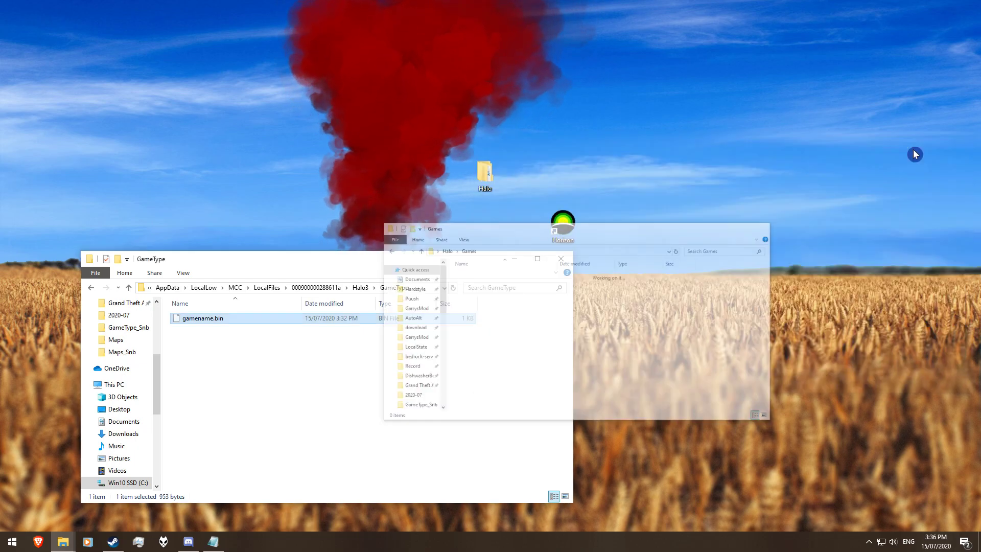
pyautogui.click(504, 259)
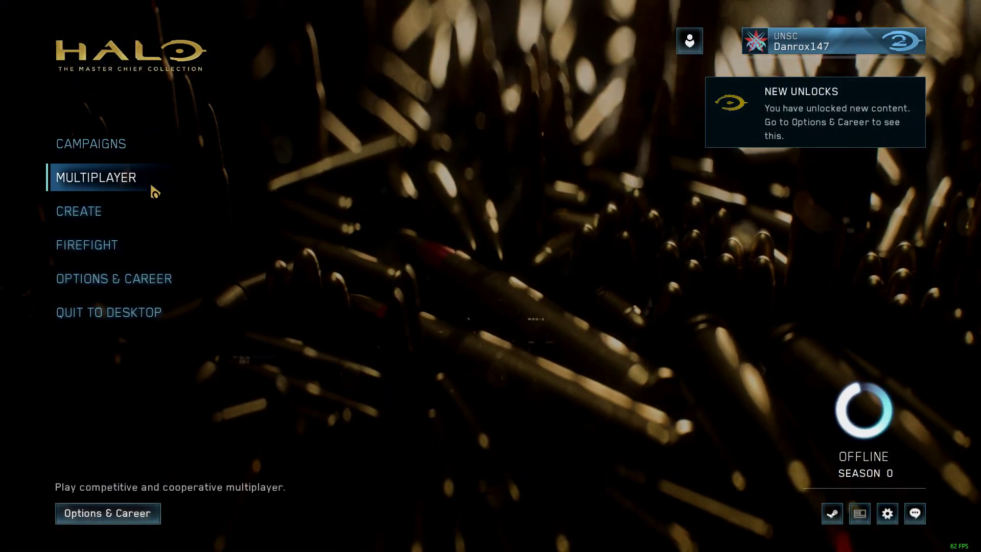
# - Open Multiplayer > Custom Multiplayer > Halo 3 and advance the map carousel to Foundry
pyautogui.click(150, 184)
pyautogui.click(141, 214)
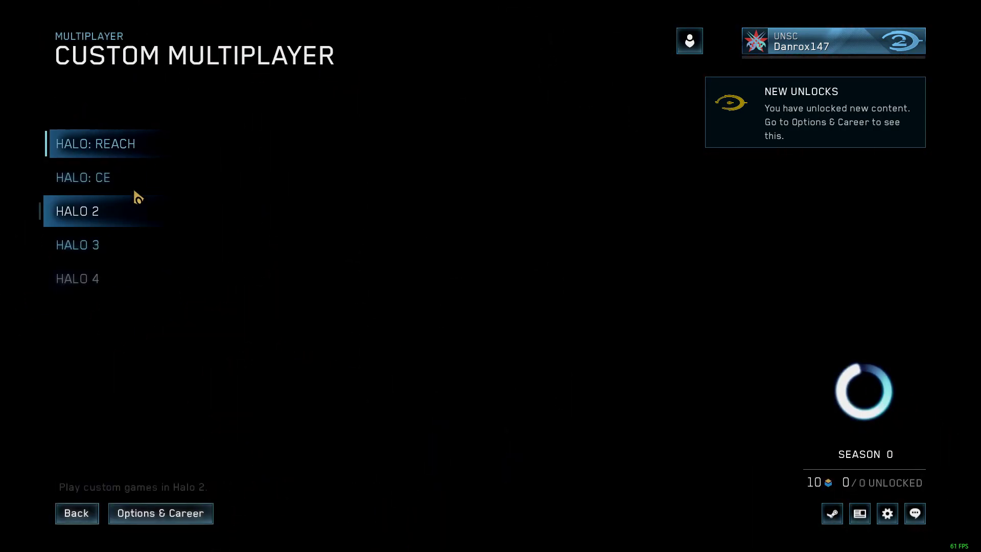
pyautogui.click(103, 249)
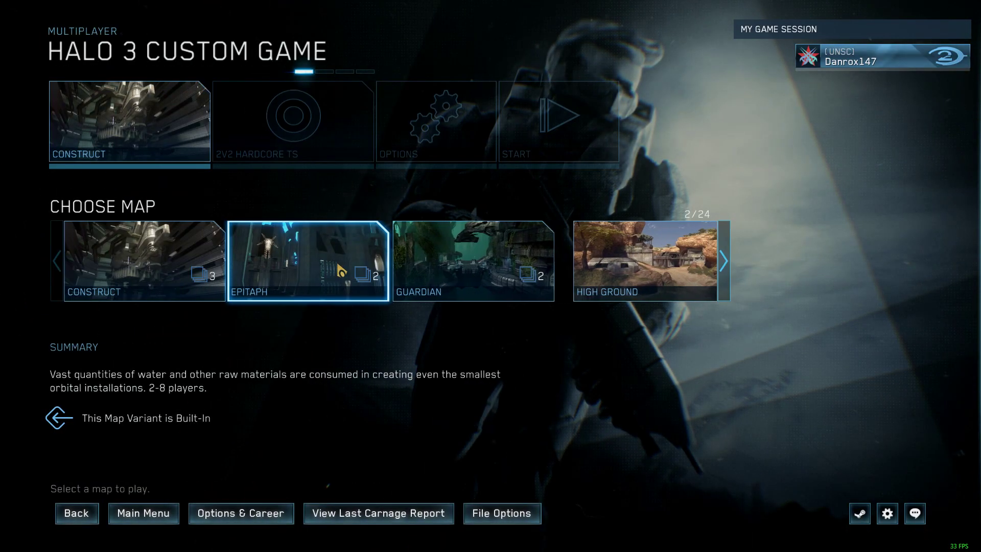
pyautogui.click(724, 261)
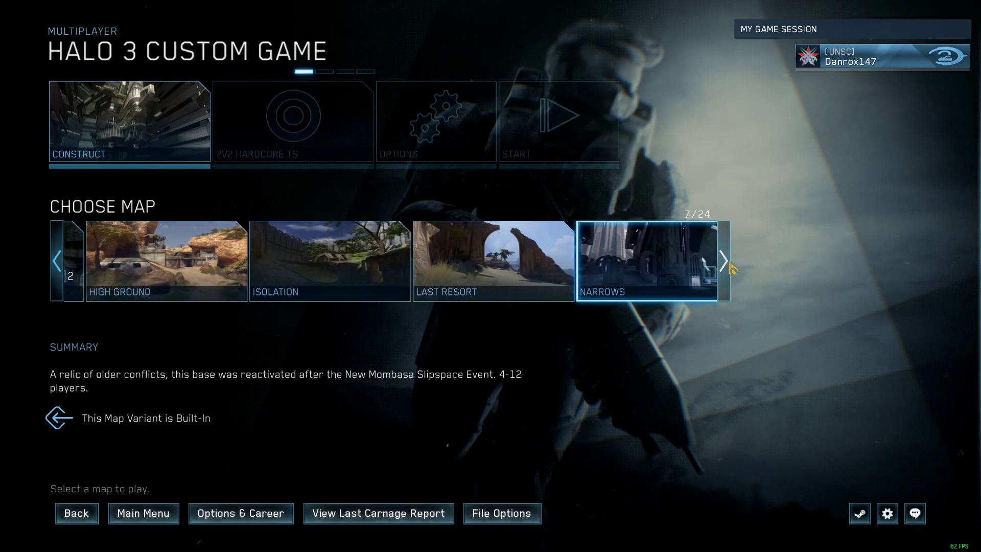
pyautogui.click(724, 261)
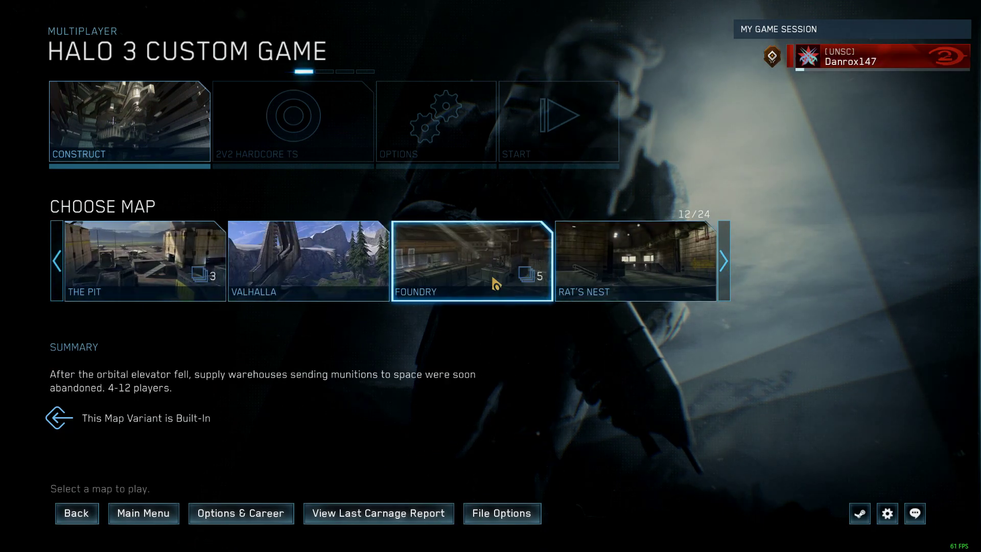